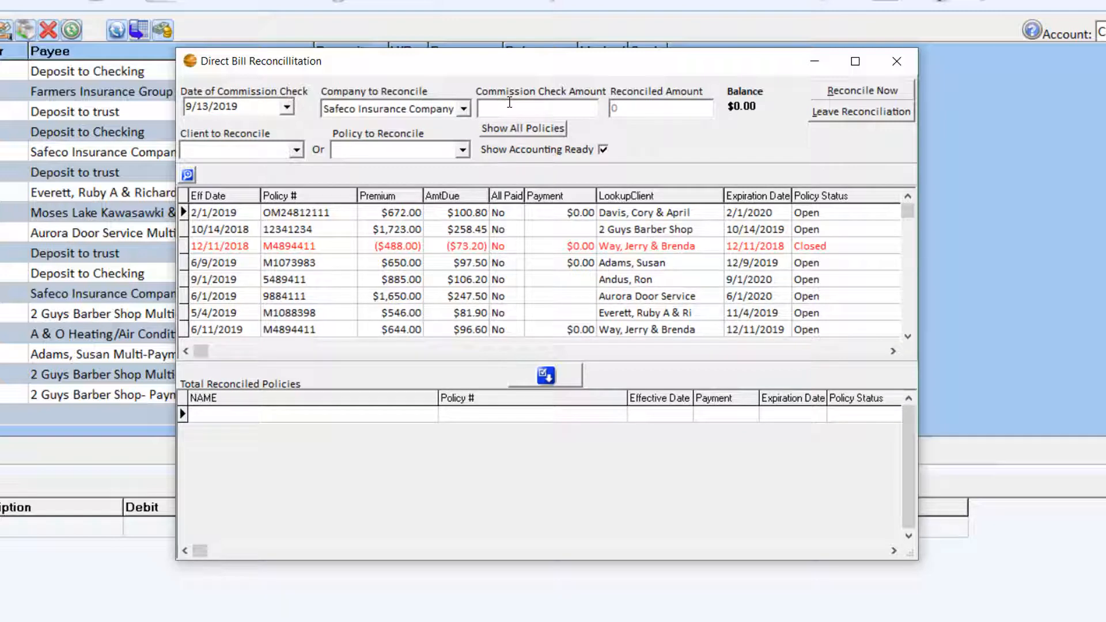
# Set the commission check amount to 292.4 for the Safeco Insurance Company reconciliation.
pyautogui.write('-50')
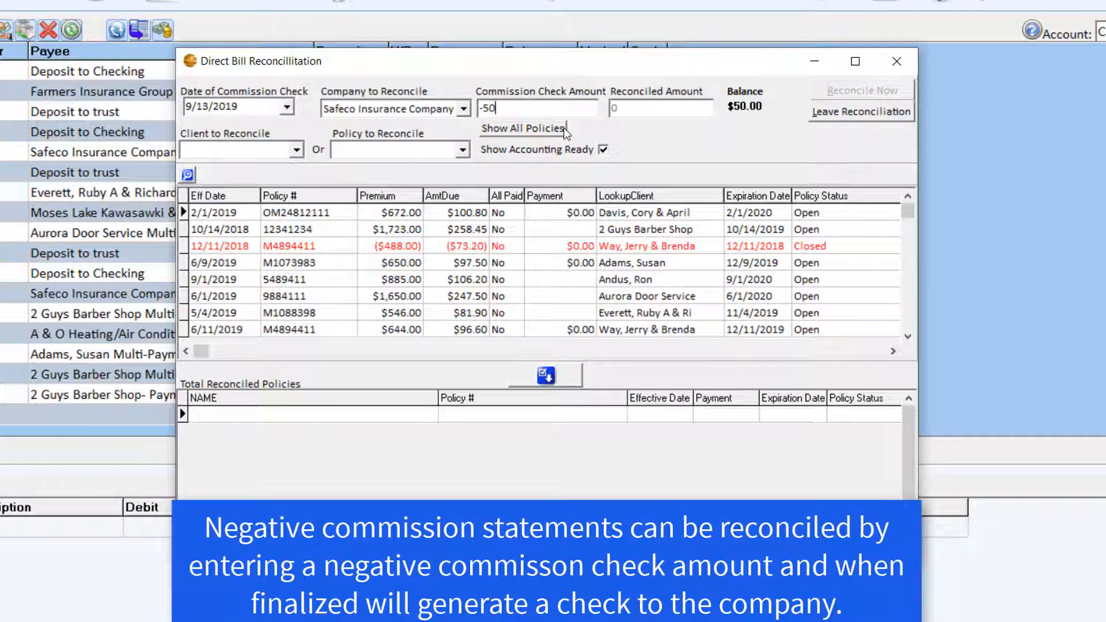
pyautogui.moveTo(550, 108); pyautogui.dragTo(373, 92)
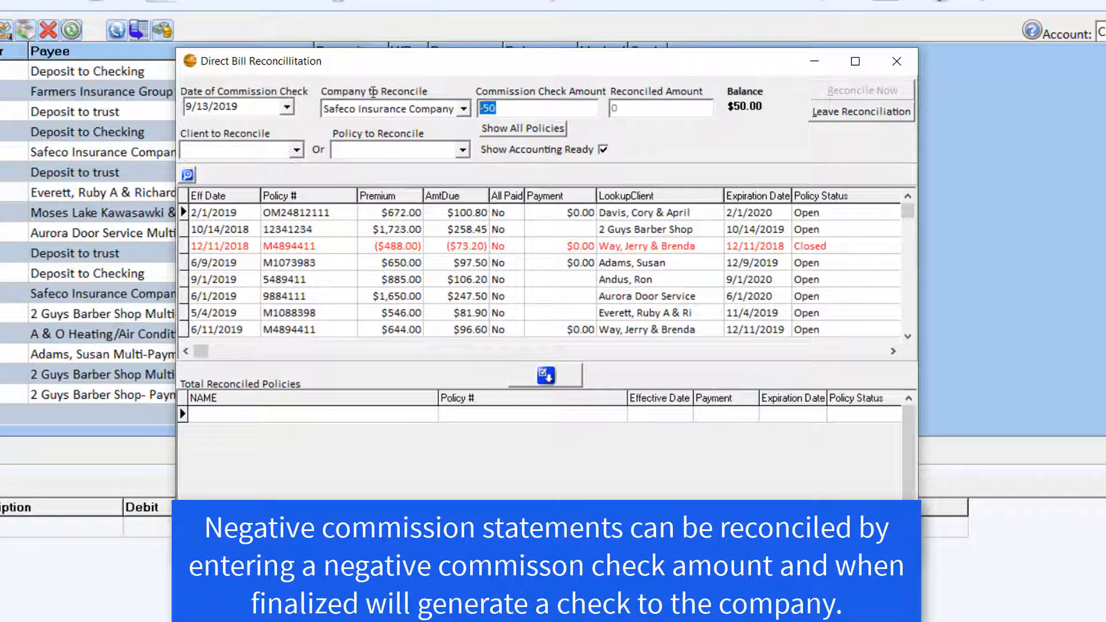
pyautogui.write('292.4')
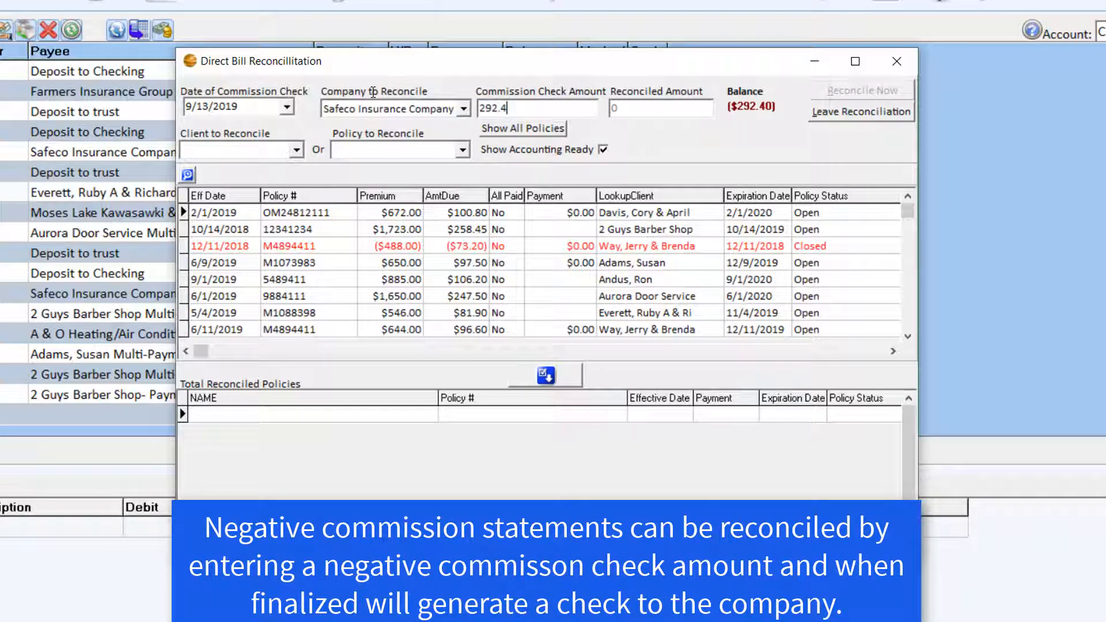
# Find the open 6/11/2019 policy with the $644.00 premium and mark its commission as fully paid.
pyautogui.click(907, 322)
pyautogui.click(907, 323)
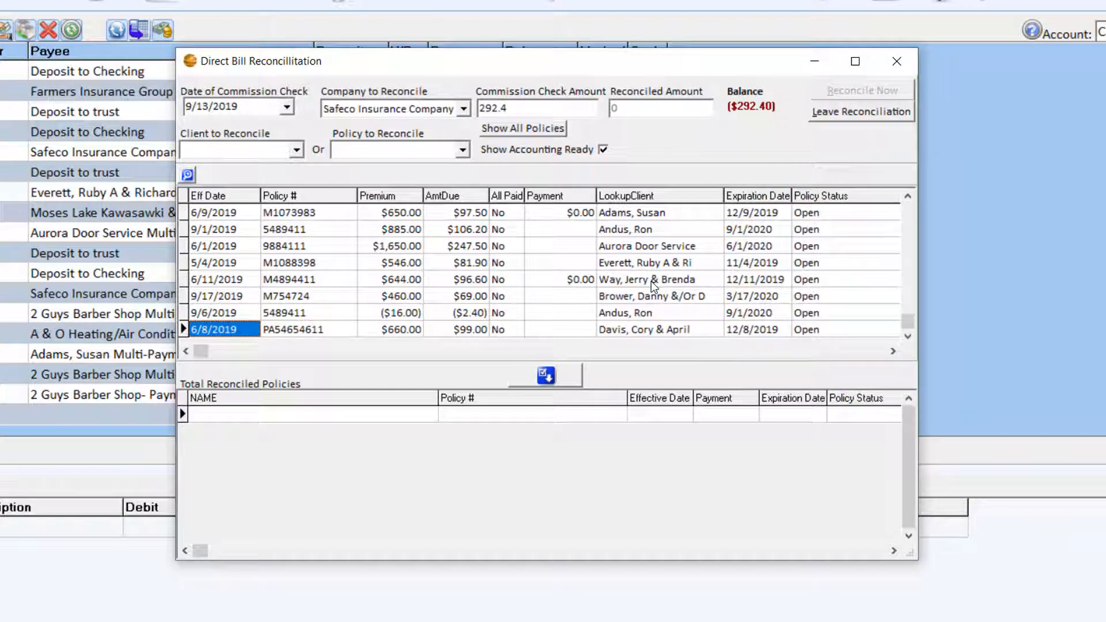
pyautogui.click(653, 282)
pyautogui.click(279, 287)
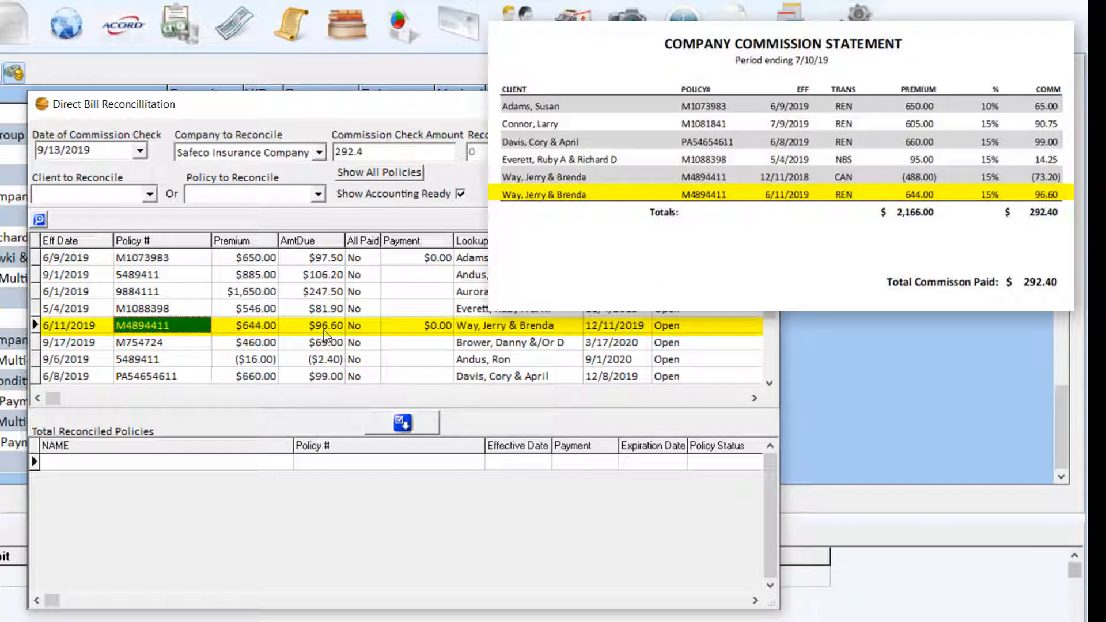
pyautogui.click(324, 330)
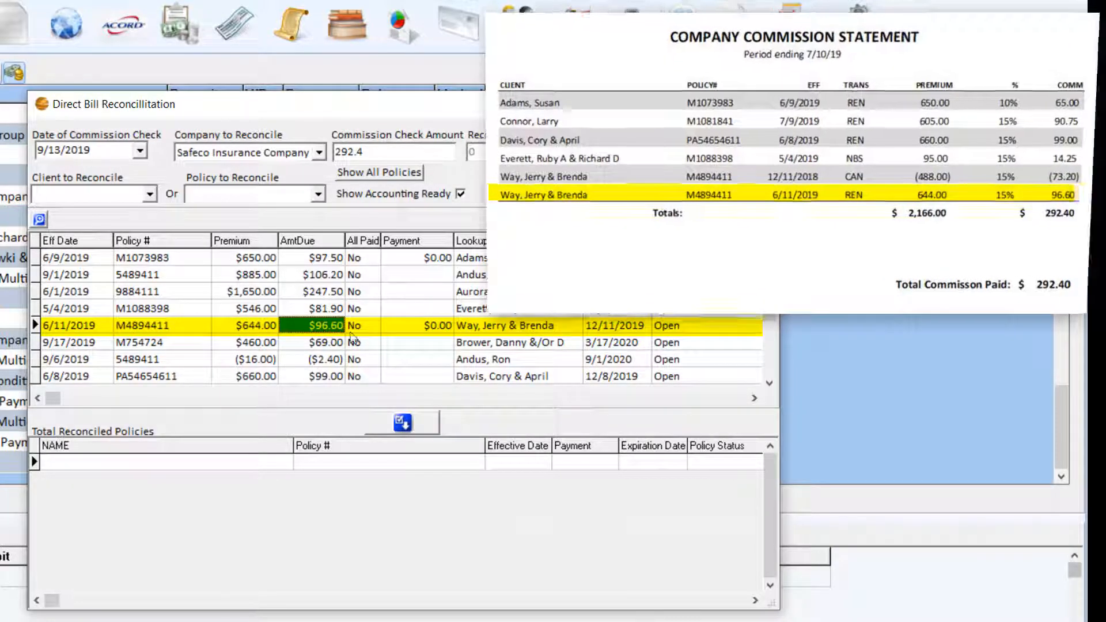
pyautogui.click(319, 328)
pyautogui.doubleClick(317, 325)
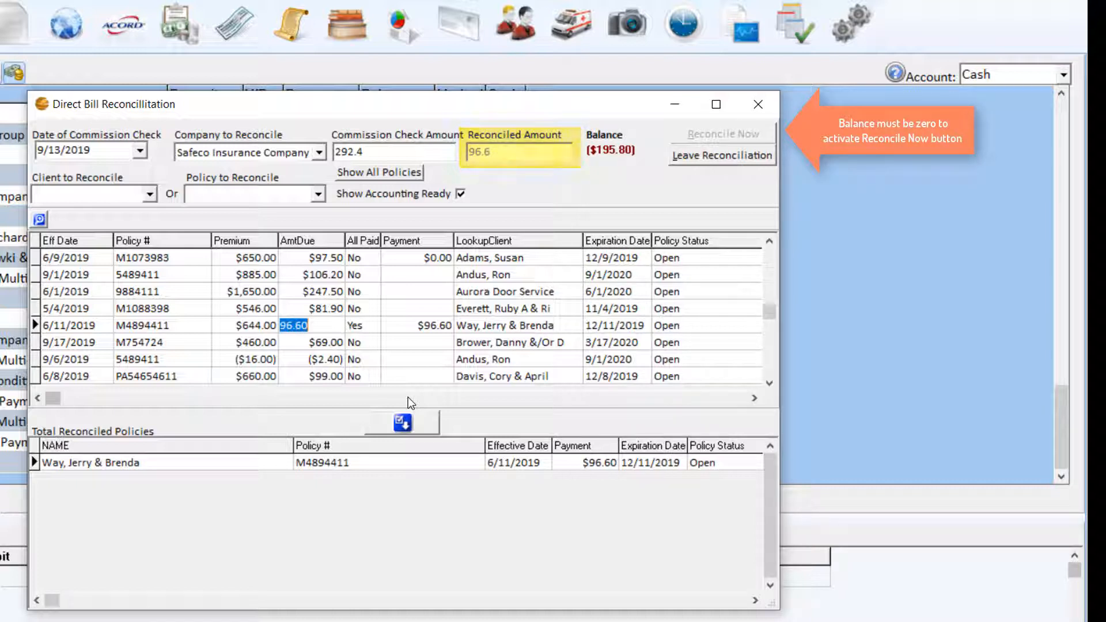
# Enter a partial commission payment of 14.25 for the 5/4/2019 policy and add it to the reconciled policies.
pyautogui.click(400, 309)
pyautogui.write('14')
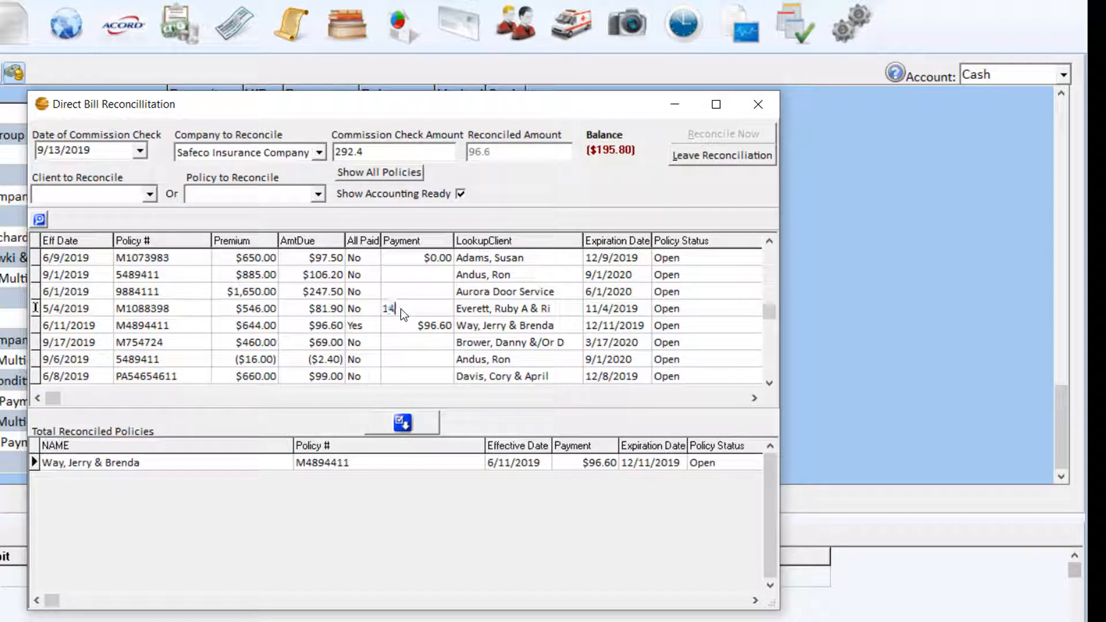
pyautogui.write('.25')
pyautogui.click(415, 422)
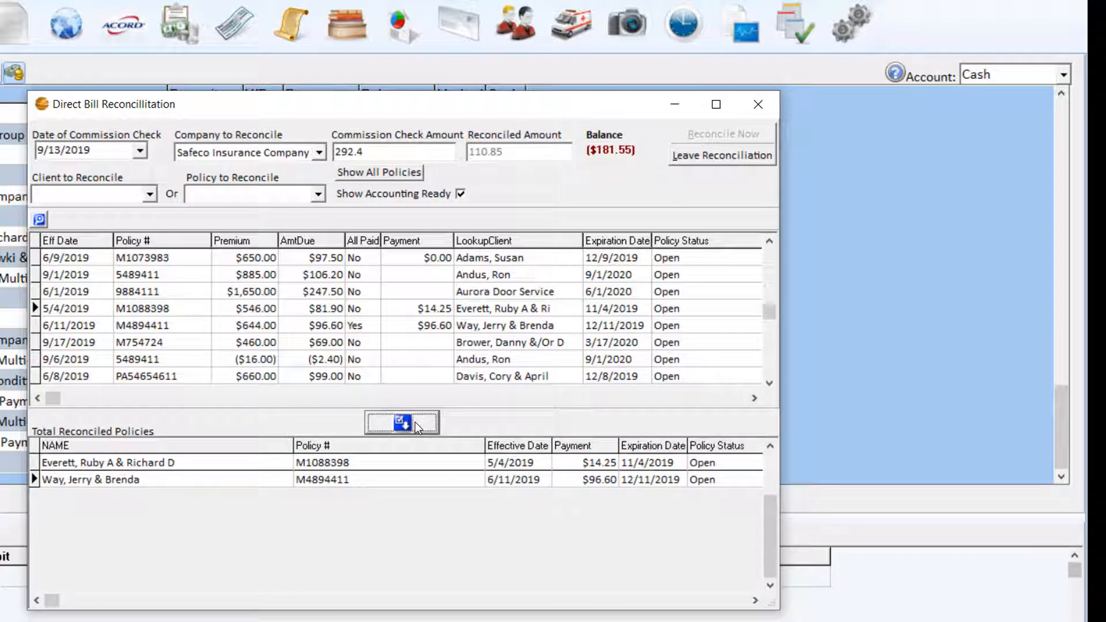
# Set the agency percentage of the 6/9/2019 policy to 10, regenerating its transactions, and mark its commission as fully paid.
pyautogui.click(325, 315)
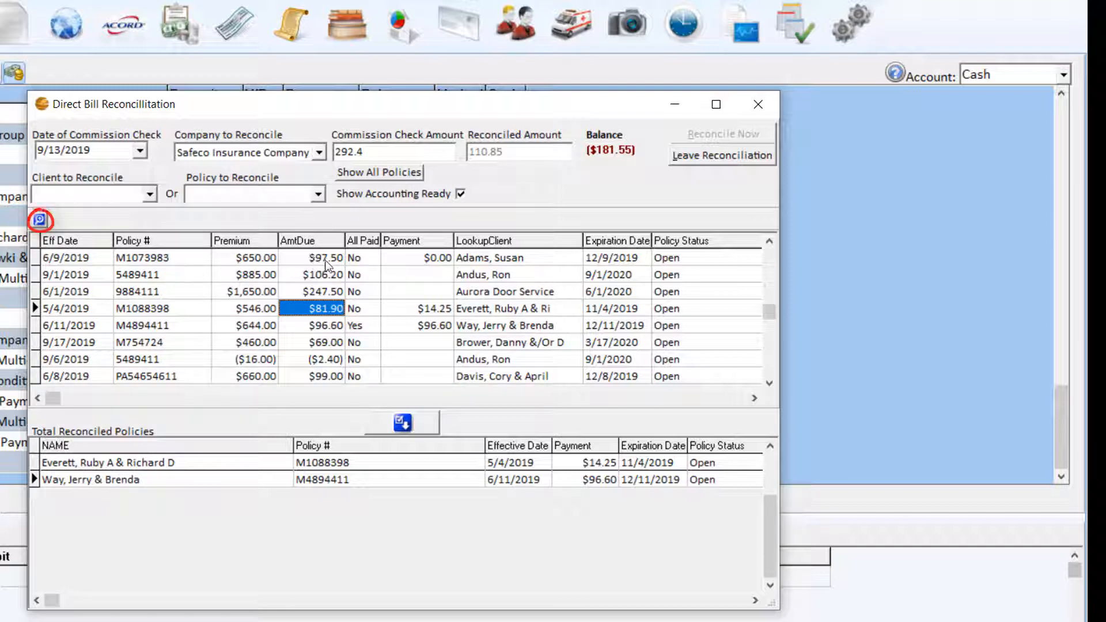
pyautogui.click(249, 257)
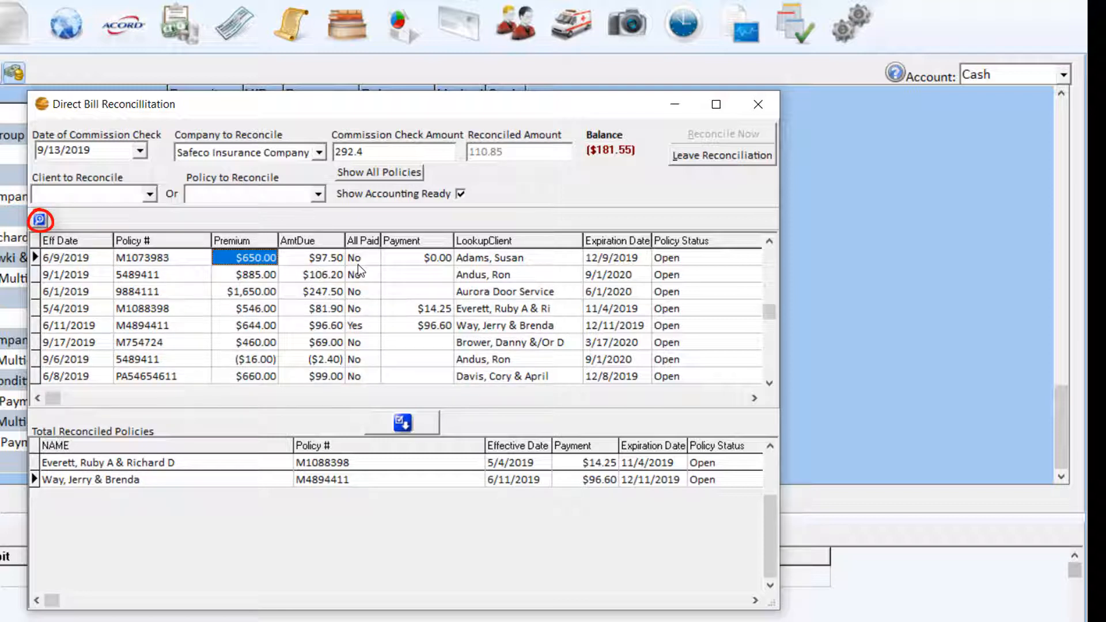
pyautogui.click(307, 260)
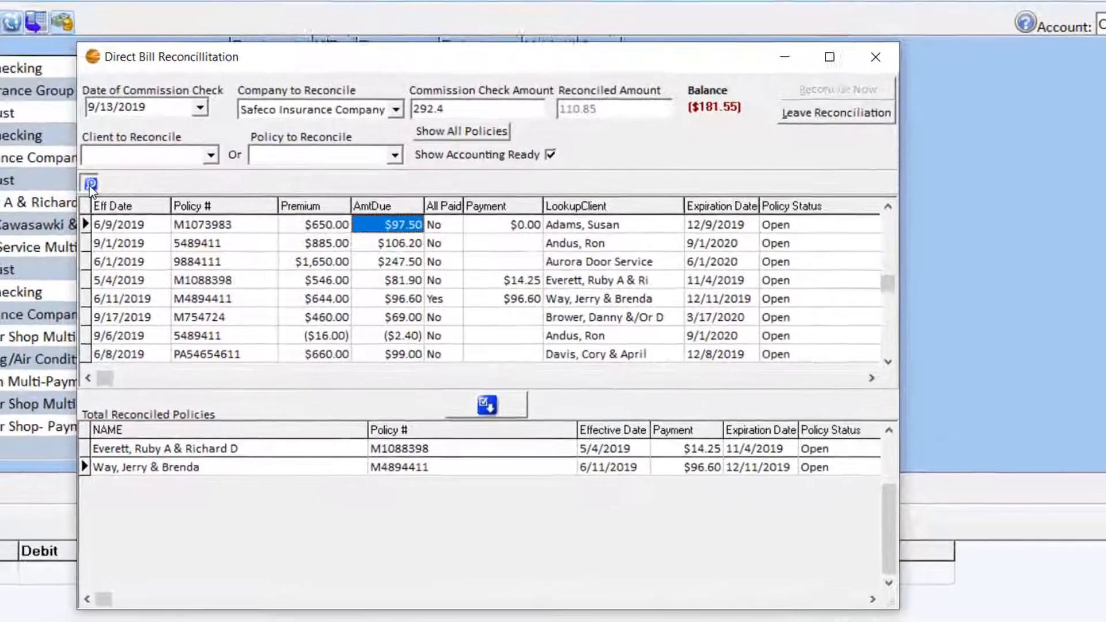
pyautogui.click(90, 184)
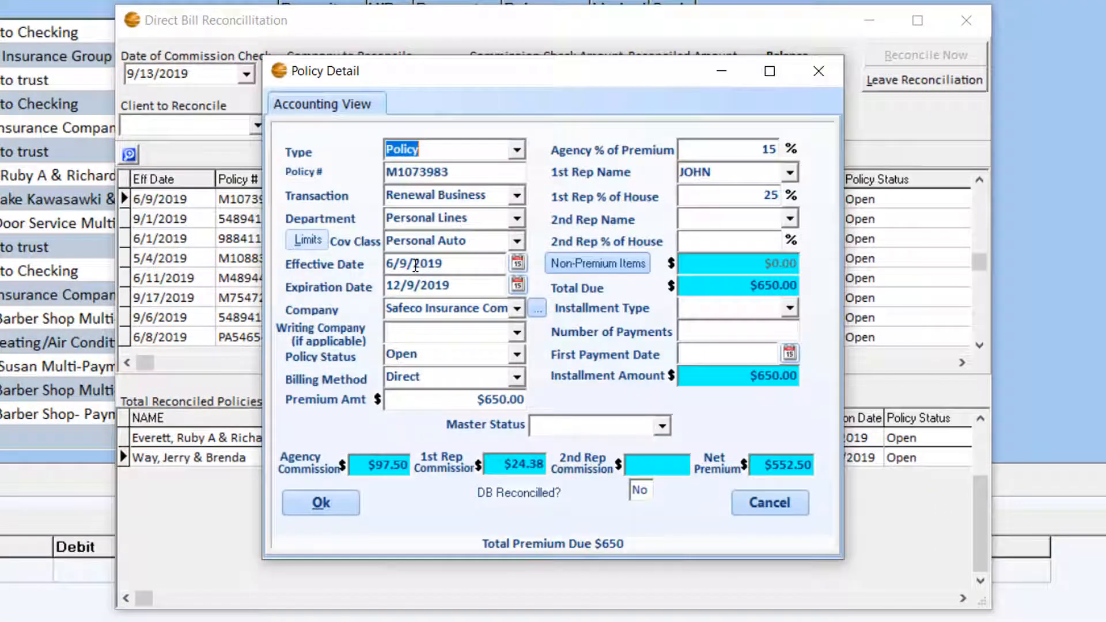
pyautogui.click(716, 150)
pyautogui.doubleClick(716, 150)
pyautogui.write('10')
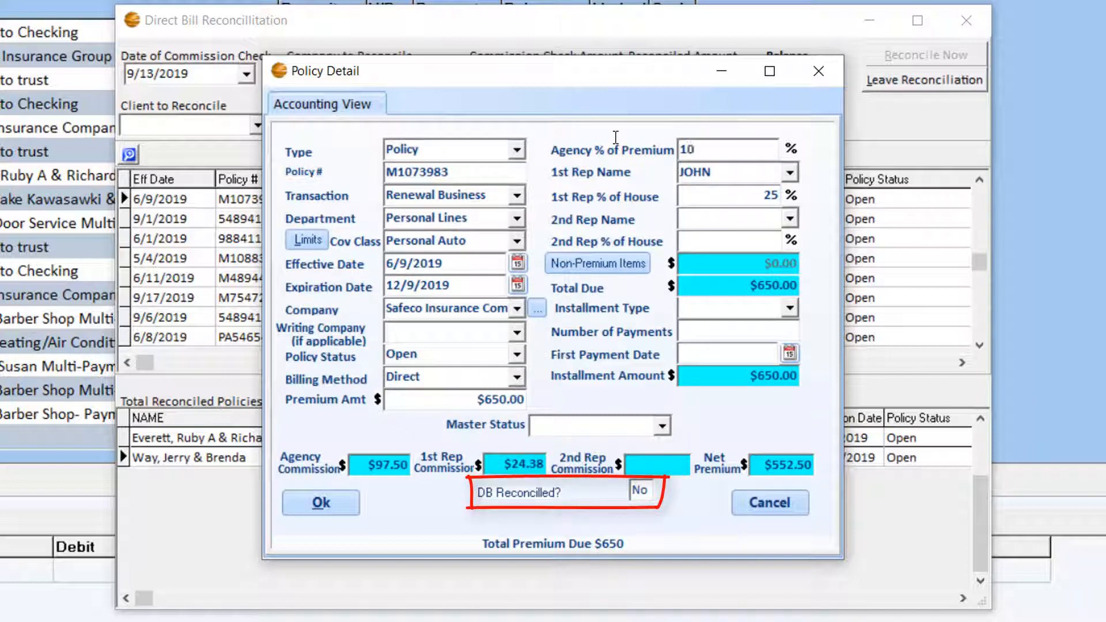
pyautogui.press('Tab')
pyautogui.click(321, 503)
pyautogui.click(597, 362)
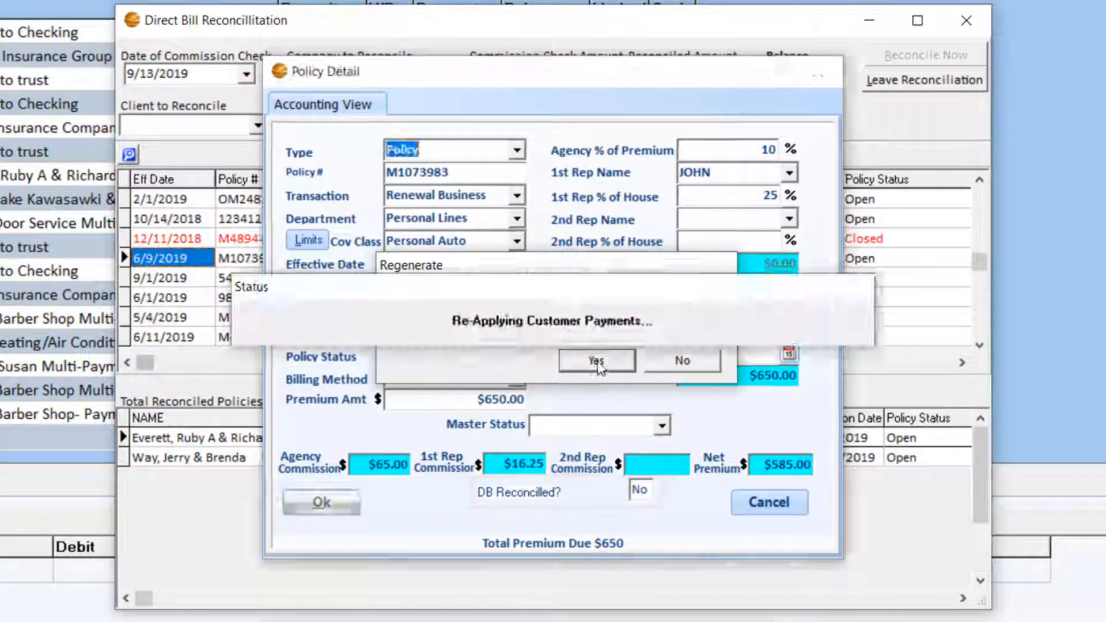
pyautogui.doubleClick(473, 263)
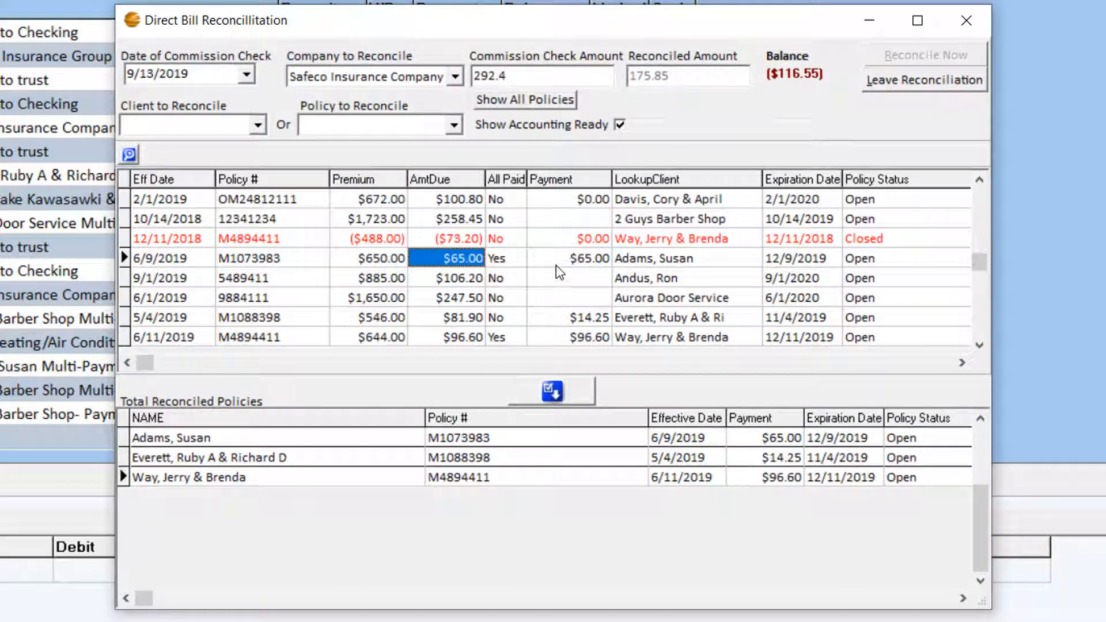
# Filter the policies by the client who holds the 6/8/2019 policy and mark that policy's commission as fully paid.
pyautogui.click(258, 124)
pyautogui.click(174, 225)
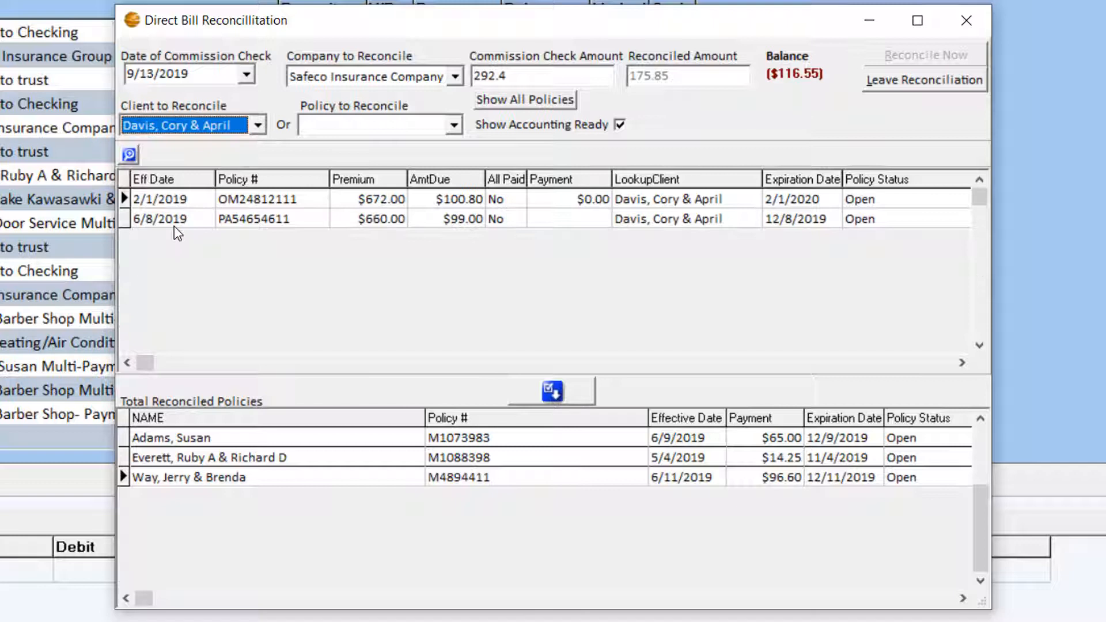
pyautogui.doubleClick(510, 220)
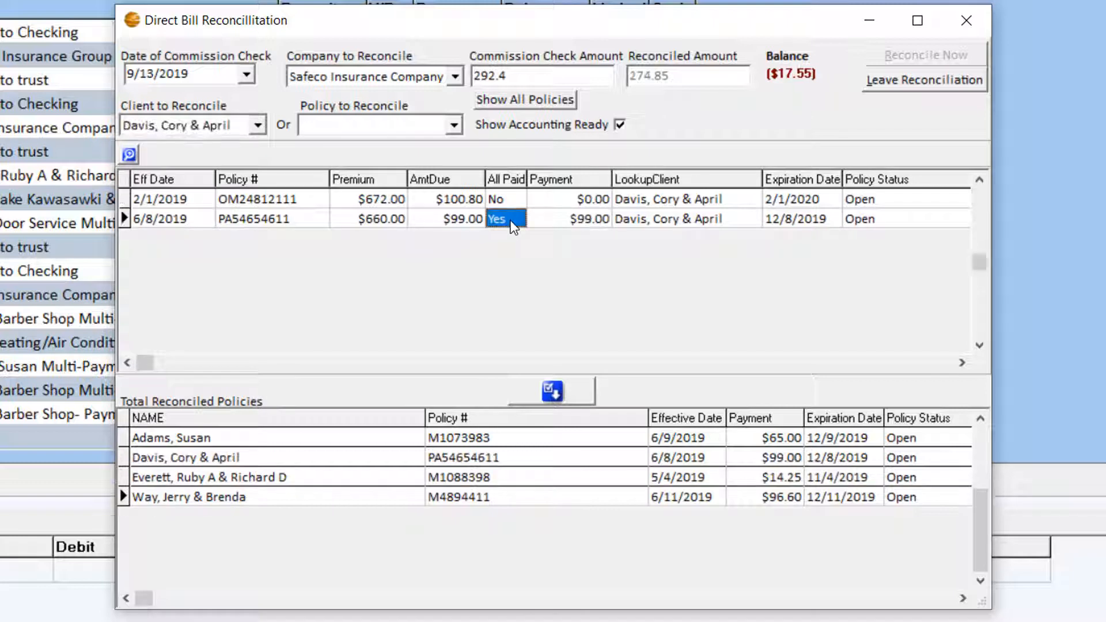
# Filter the policies by the client with the closed 12/11/2018 policy and mark its negative commission as fully paid.
pyautogui.click(257, 123)
pyautogui.click(184, 240)
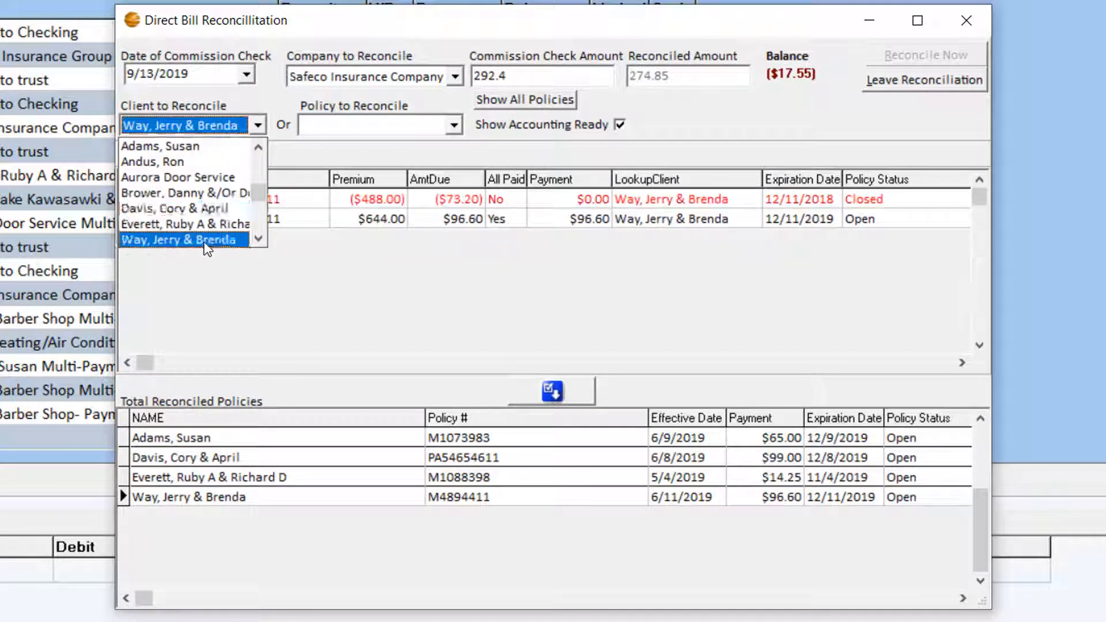
pyautogui.doubleClick(475, 200)
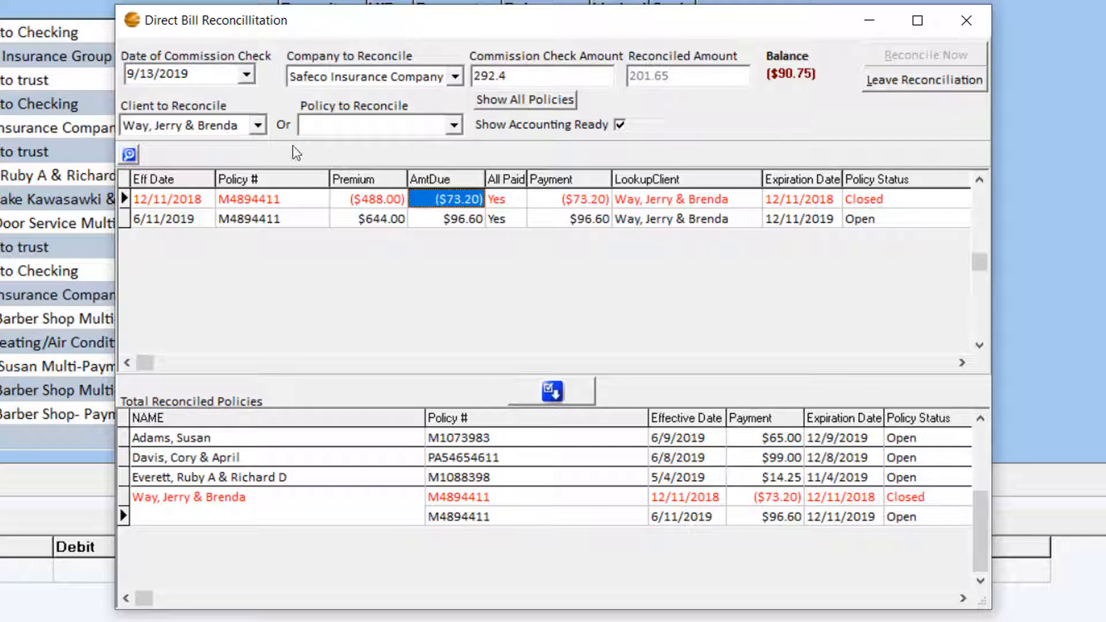
# Check the reconciliation's client list for the missing client, leave the reconciliation and select that client's record.
pyautogui.click(257, 125)
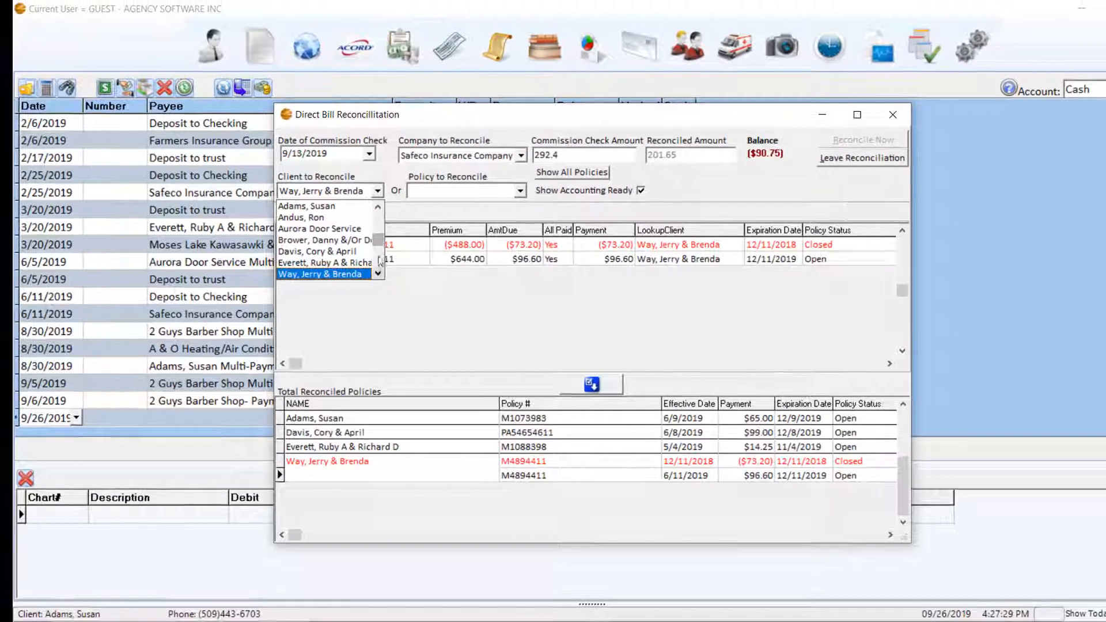
pyautogui.click(838, 160)
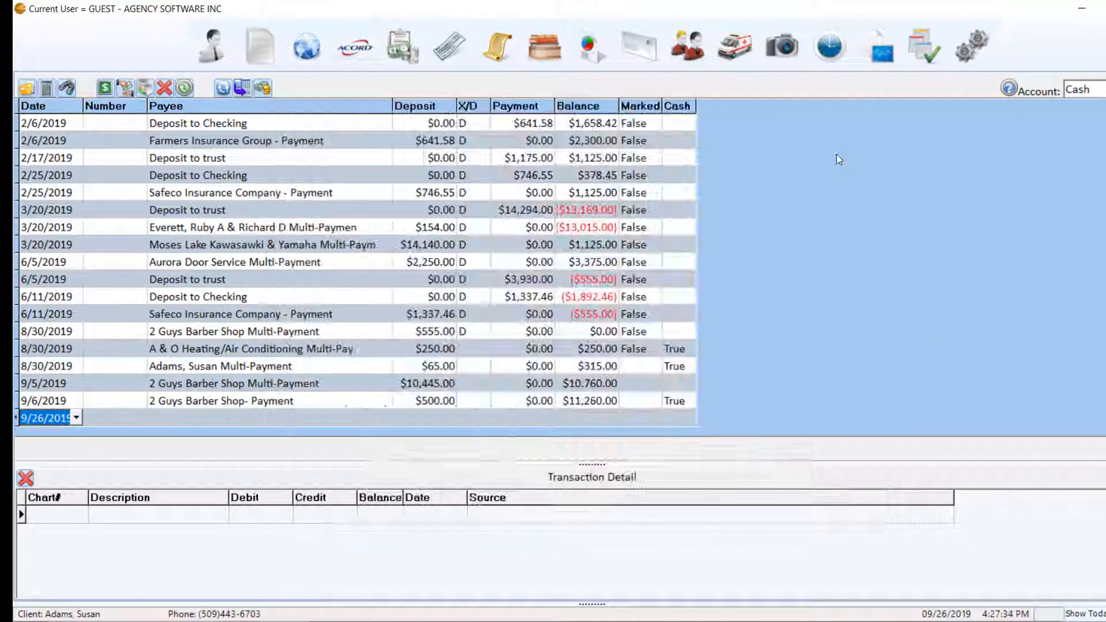
pyautogui.click(214, 49)
pyautogui.press('Down')
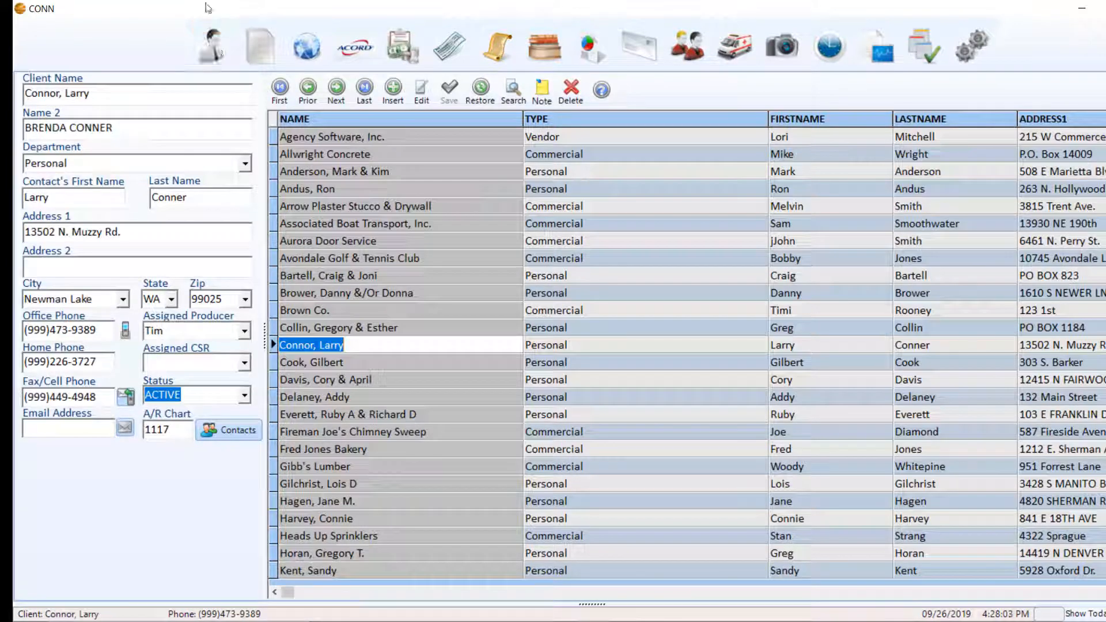
# Renew the client's Safeco personal auto policy that expires 7/9/2019 with a premium of 605.
pyautogui.click(261, 46)
pyautogui.click(550, 450)
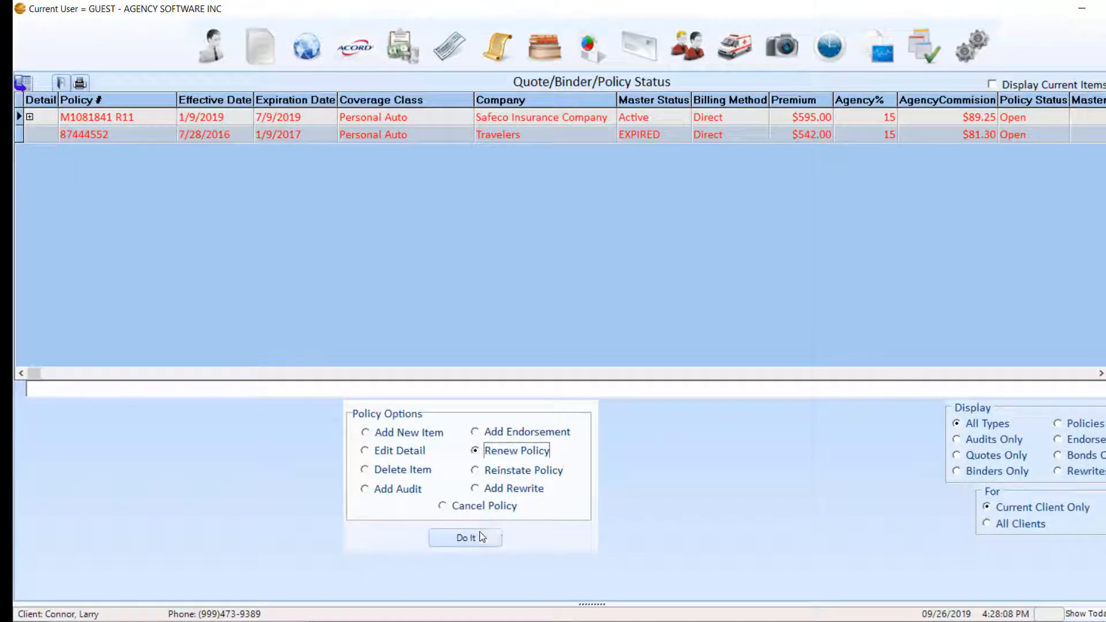
pyautogui.click(466, 538)
pyautogui.click(514, 391)
pyautogui.write('605')
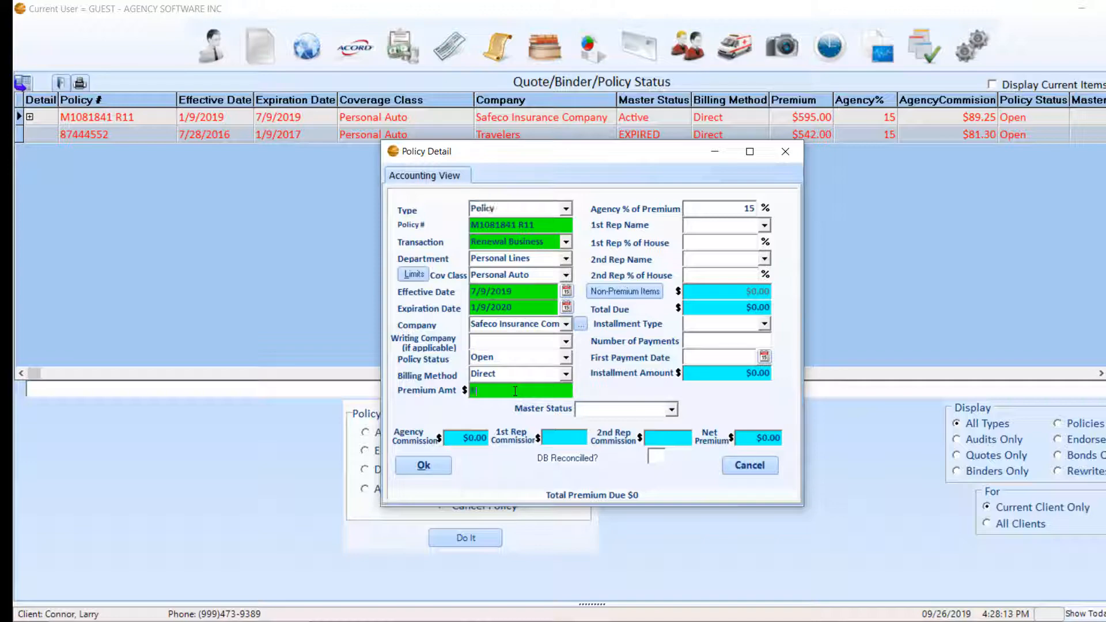
pyautogui.press('Tab')
pyautogui.click(422, 464)
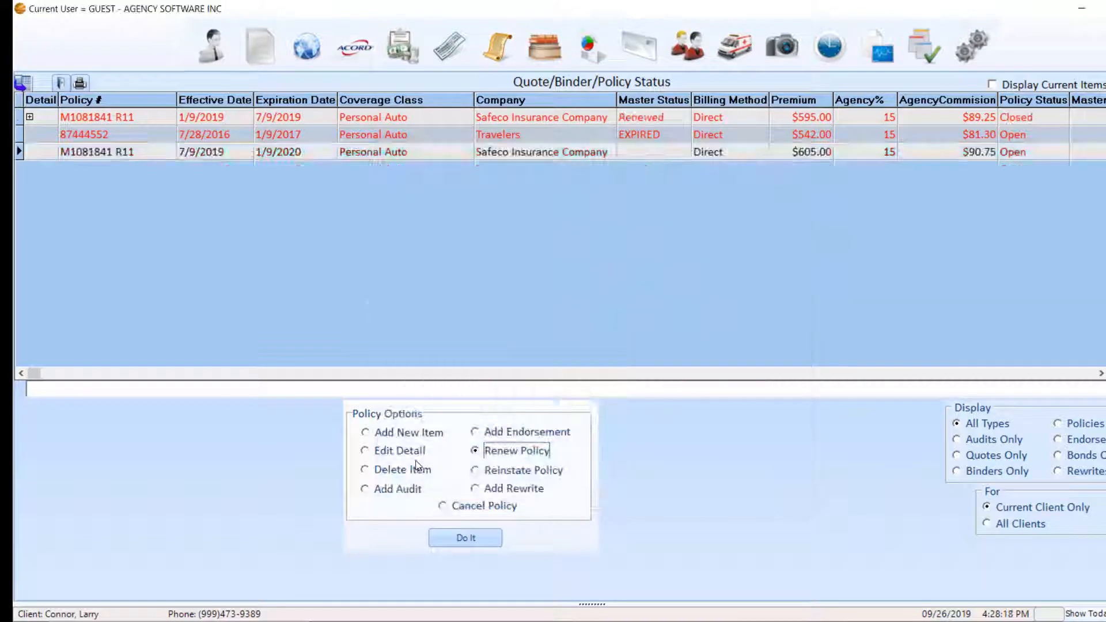
# Reopen the direct bill reconciliation for Safeco Insurance Company, dated 9/13/2019, with a commission check amount of 292.40.
pyautogui.click(449, 46)
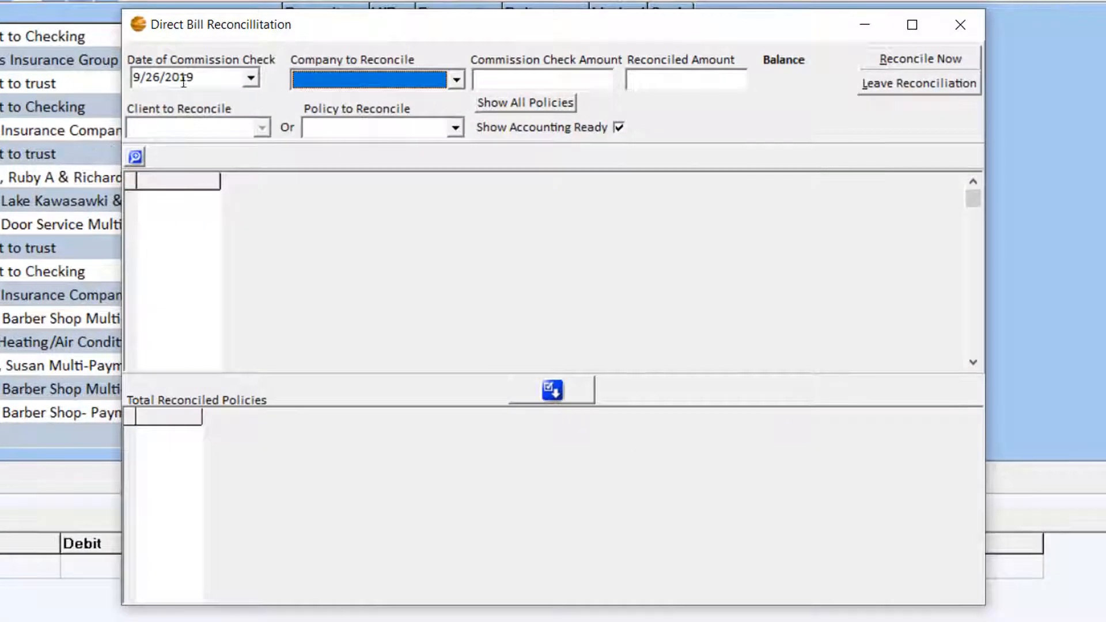
pyautogui.click(185, 95)
pyautogui.write('13')
pyautogui.click(469, 97)
pyautogui.click(362, 164)
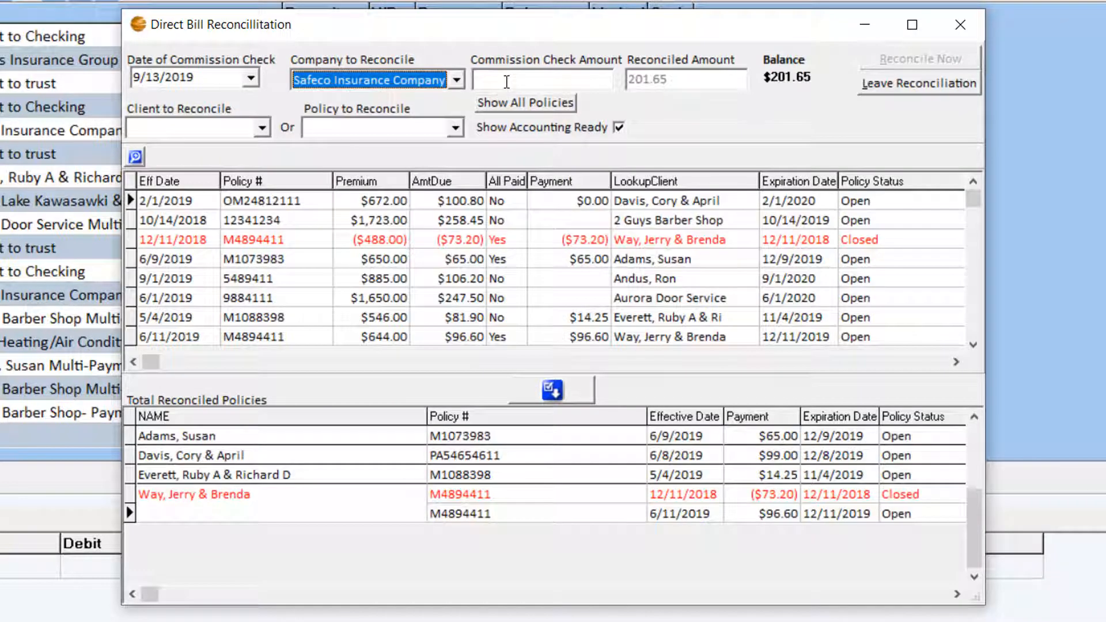
pyautogui.click(494, 79)
pyautogui.write('292.40')
# Filter by the client with the renewed 7/9/2019 policy, mark its commission as fully paid and finalize the reconciliation.
pyautogui.click(262, 128)
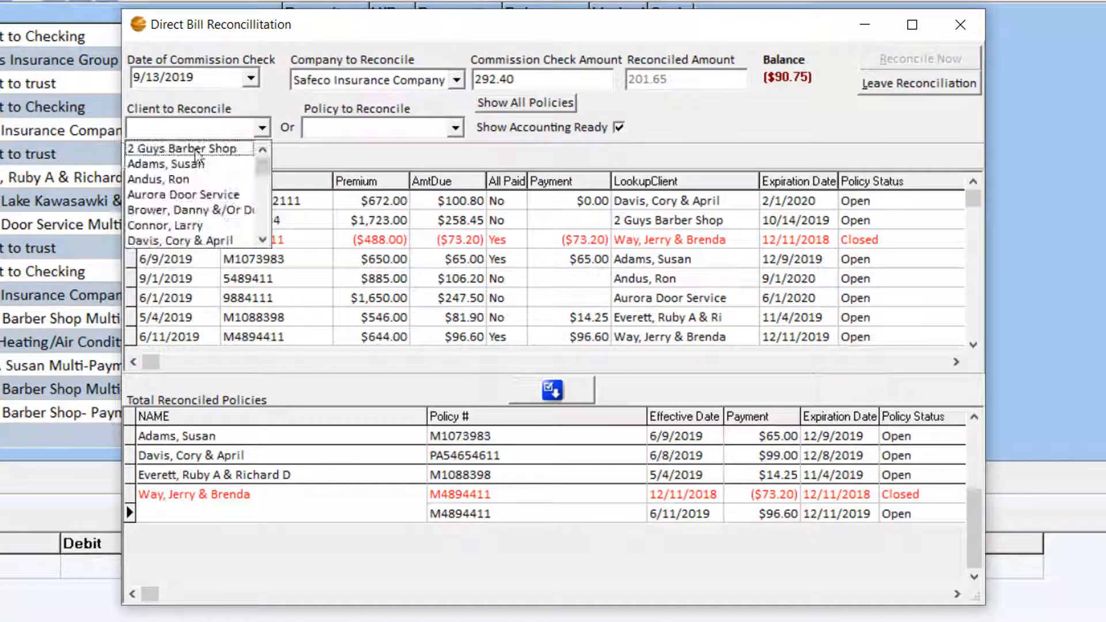
pyautogui.click(174, 227)
pyautogui.doubleClick(388, 202)
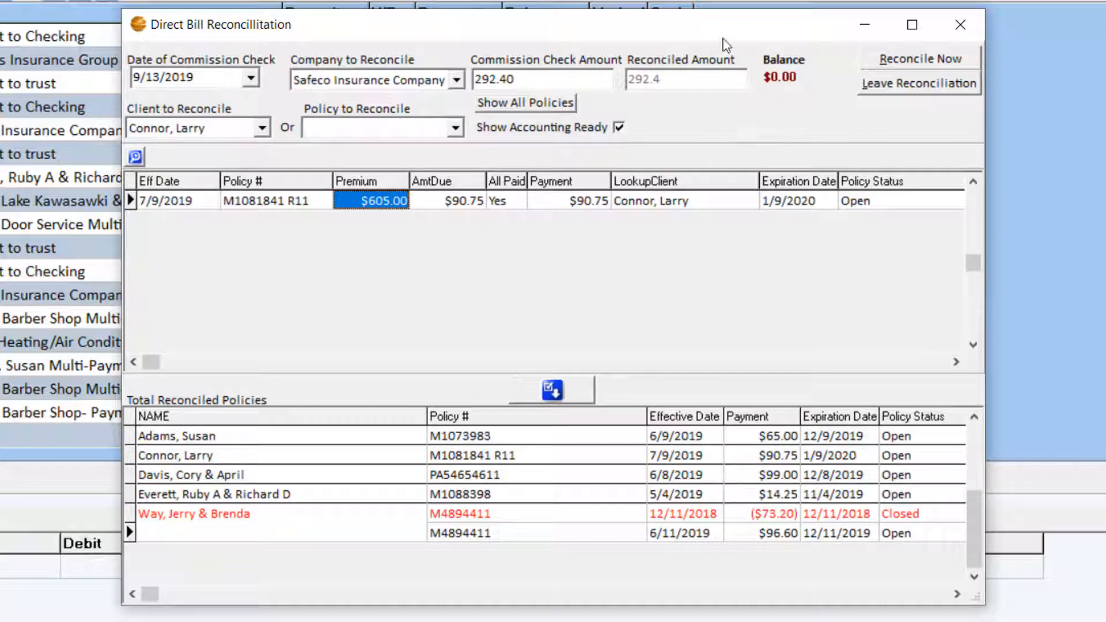
pyautogui.click(538, 201)
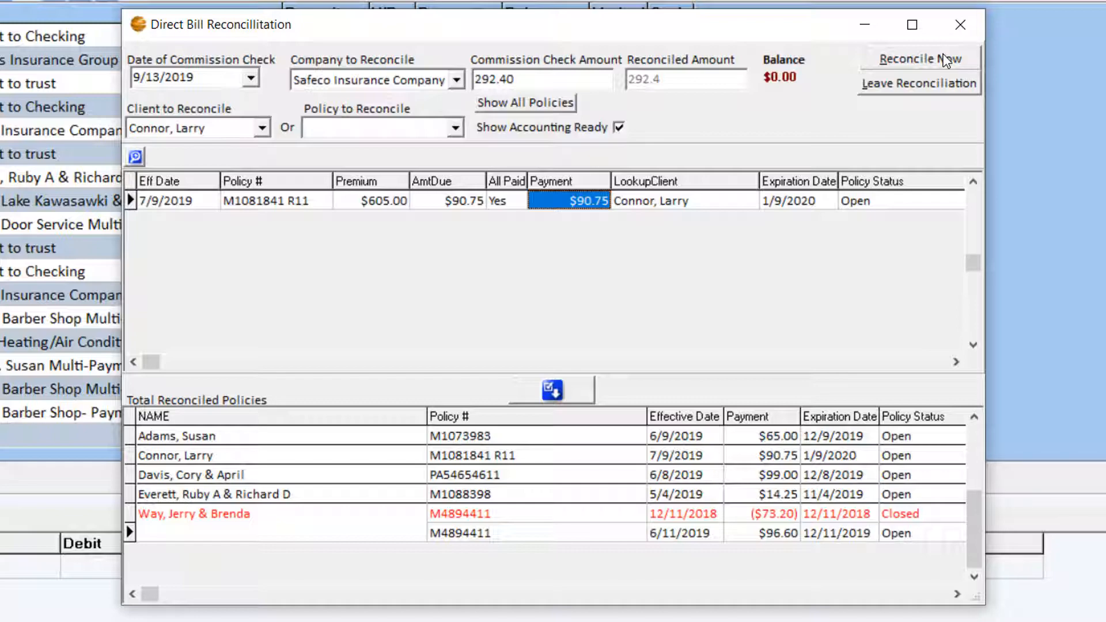
pyautogui.click(945, 59)
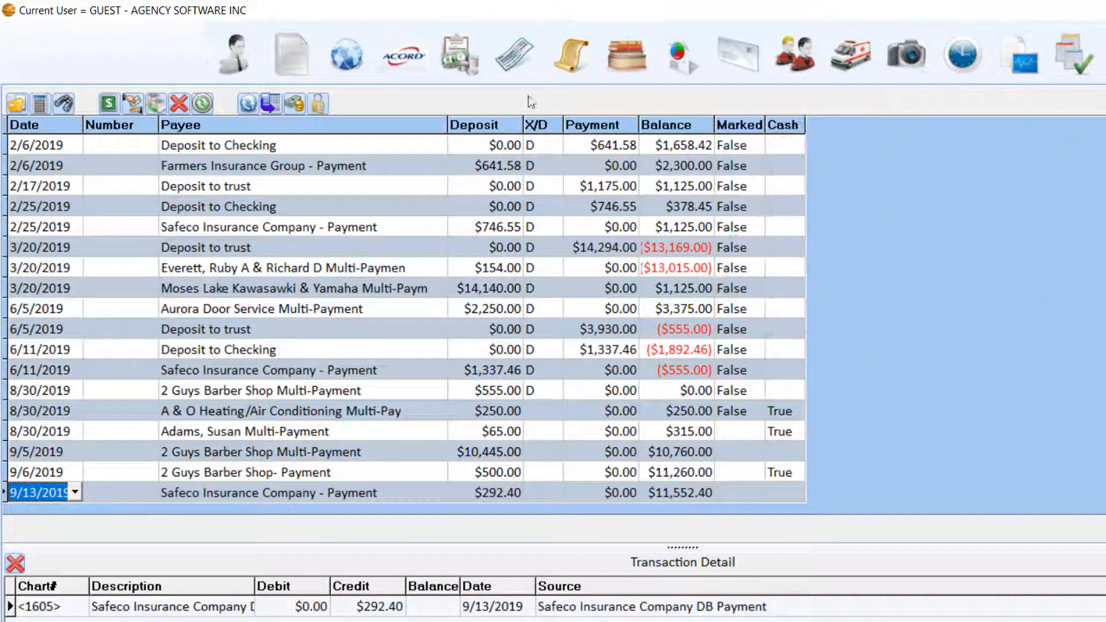
# Review the transaction detail of the partially paid client's 5/4/2019 policy, close it and open that policy's accounting details.
pyautogui.click(236, 60)
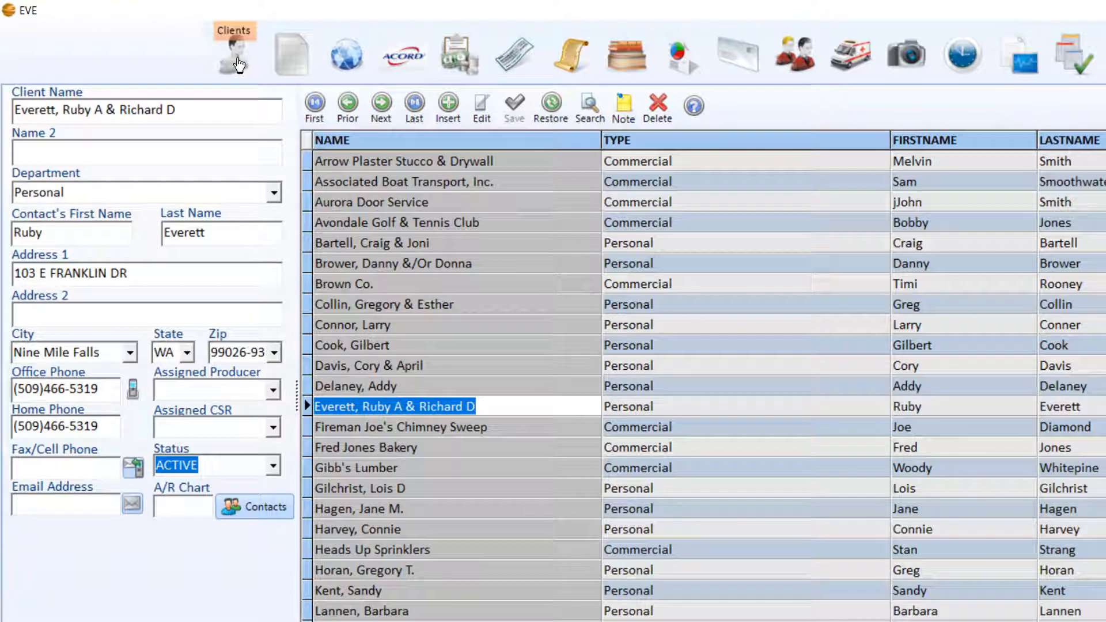
pyautogui.click(291, 58)
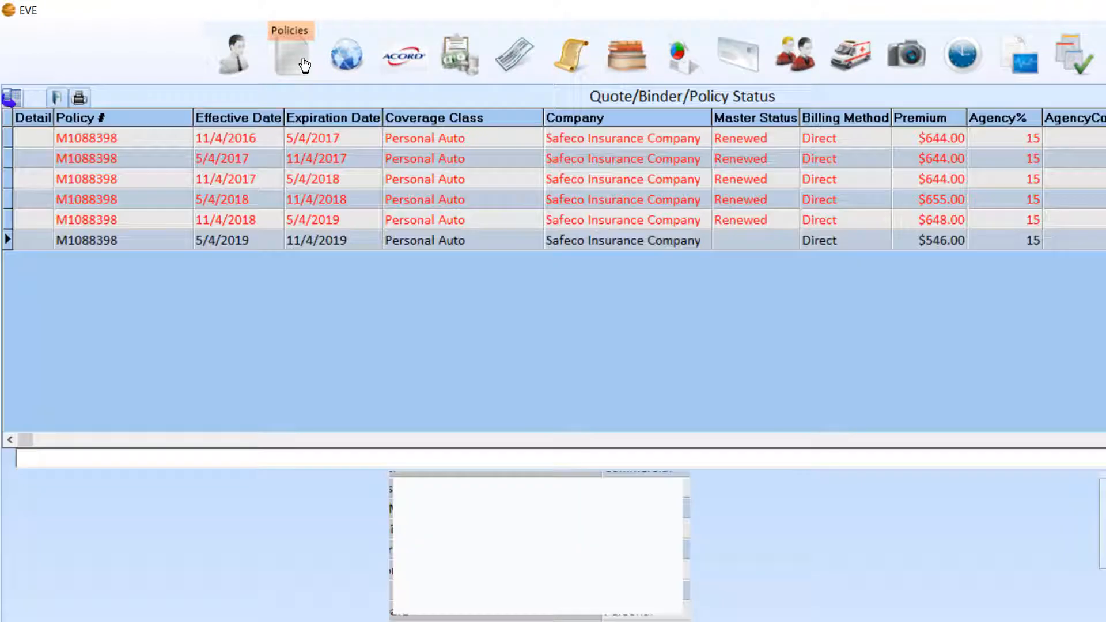
pyautogui.doubleClick(153, 246)
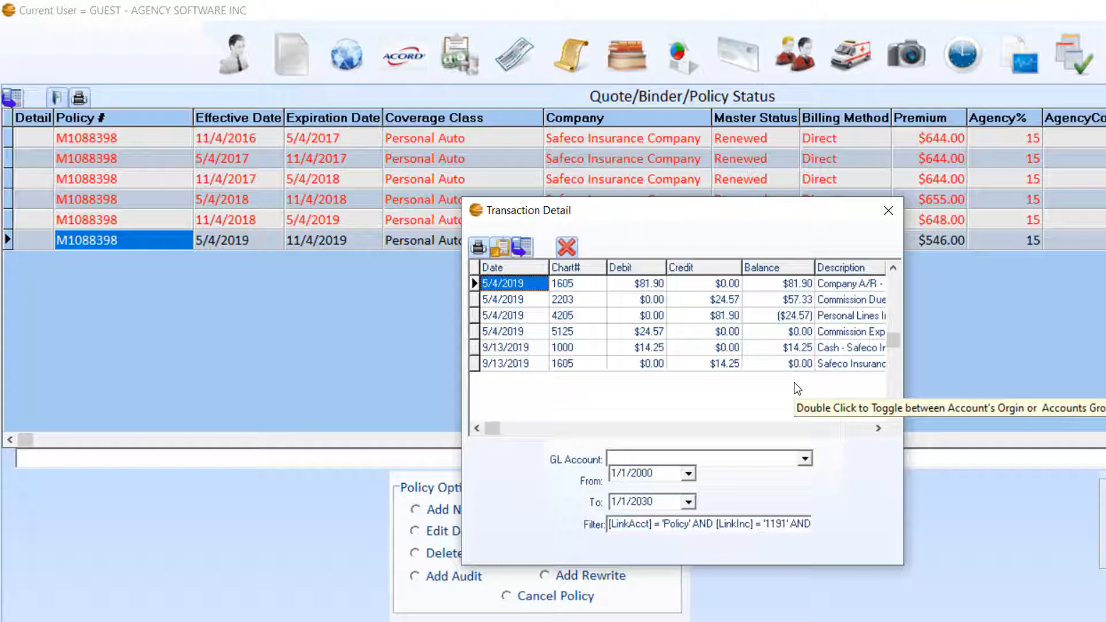
pyautogui.moveTo(712, 210); pyautogui.dragTo(365, 197)
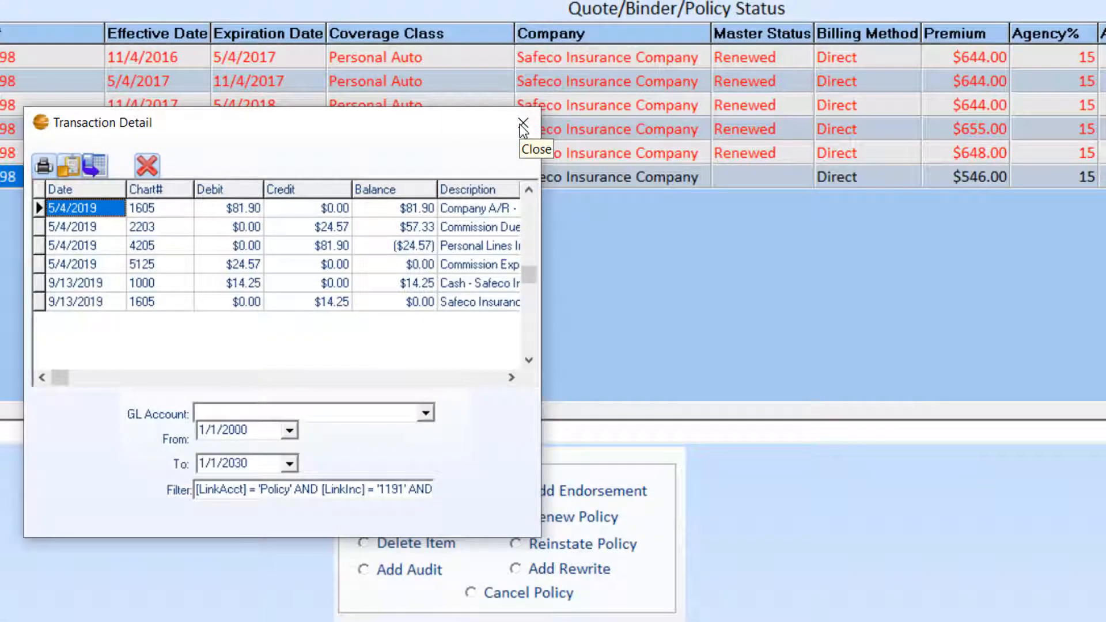
pyautogui.click(523, 124)
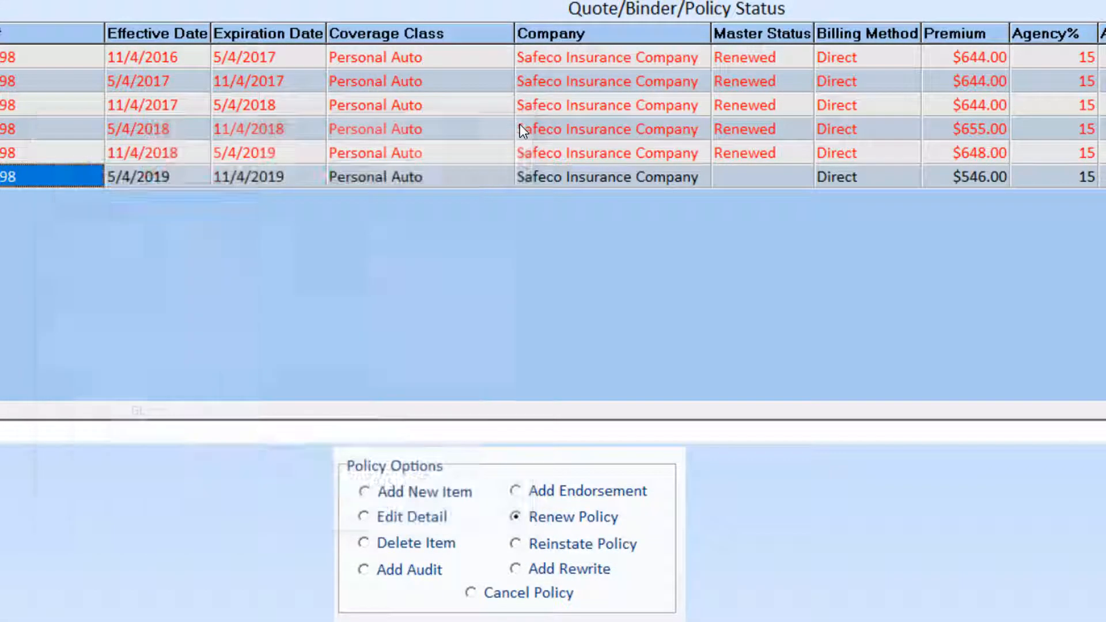
pyautogui.click(409, 176)
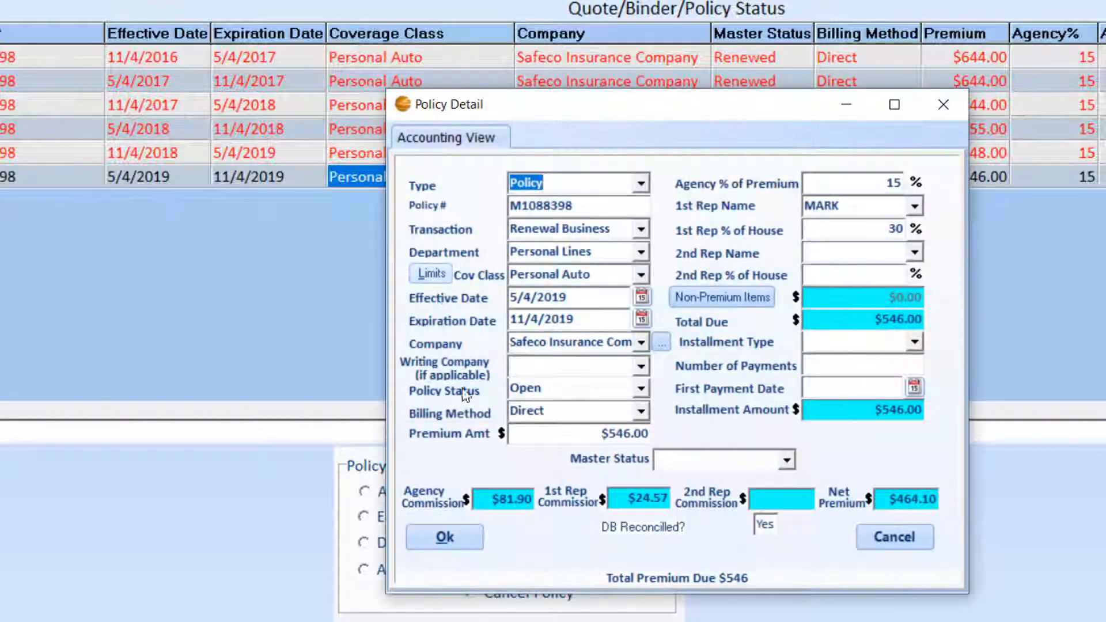